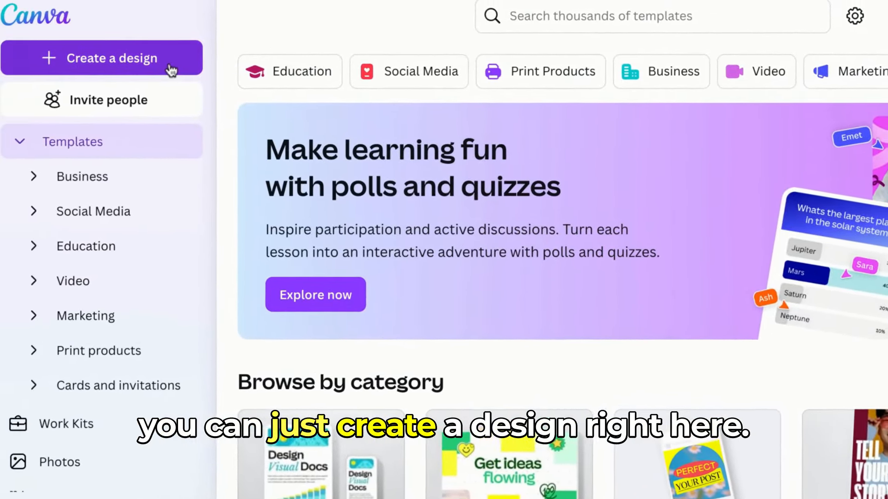
- Search the template library for "social media posting"
{"action": "left_click", "coordinate": [110, 55]}
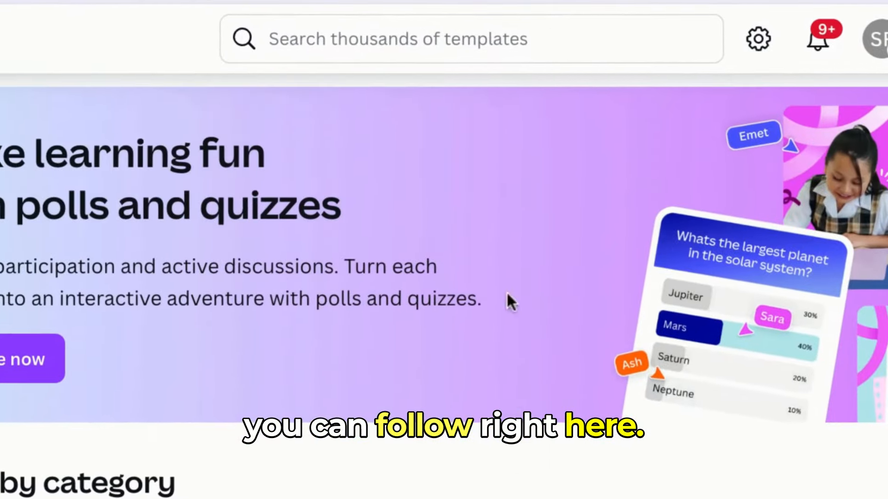
{"action": "left_click", "coordinate": [448, 51]}
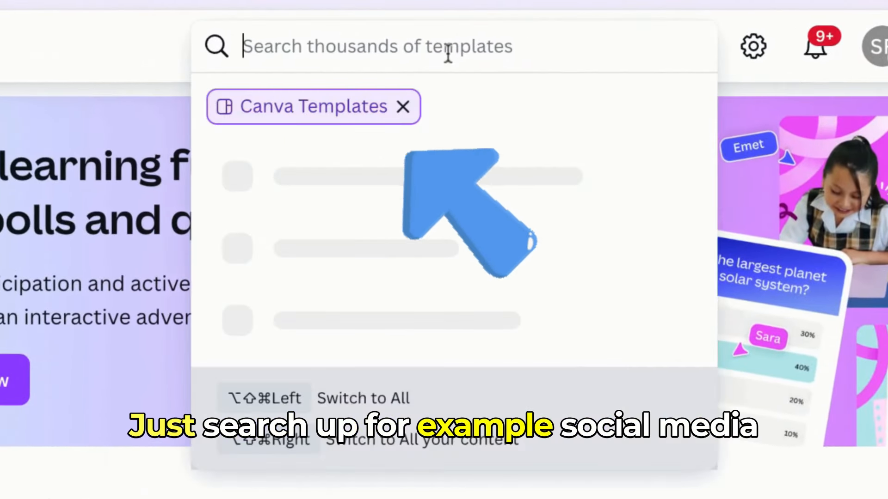
{"action": "type", "text": "social media "}
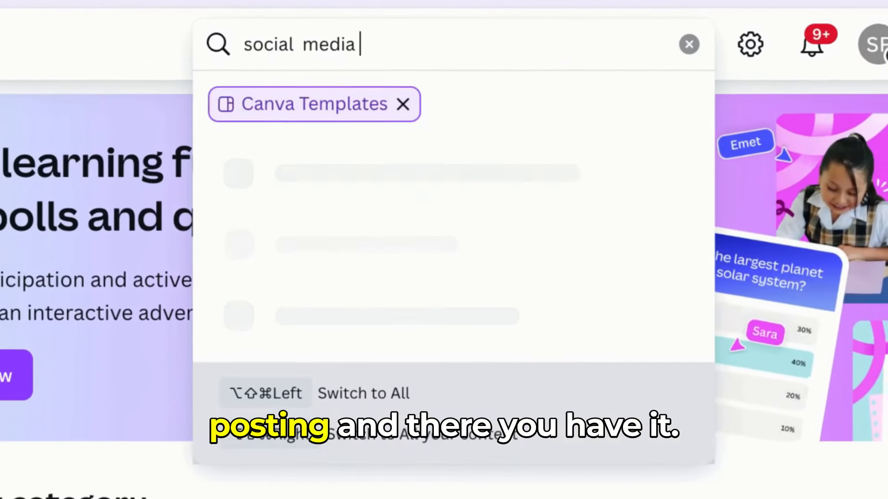
{"action": "type", "text": "posting"}
{"action": "key", "text": "Return"}
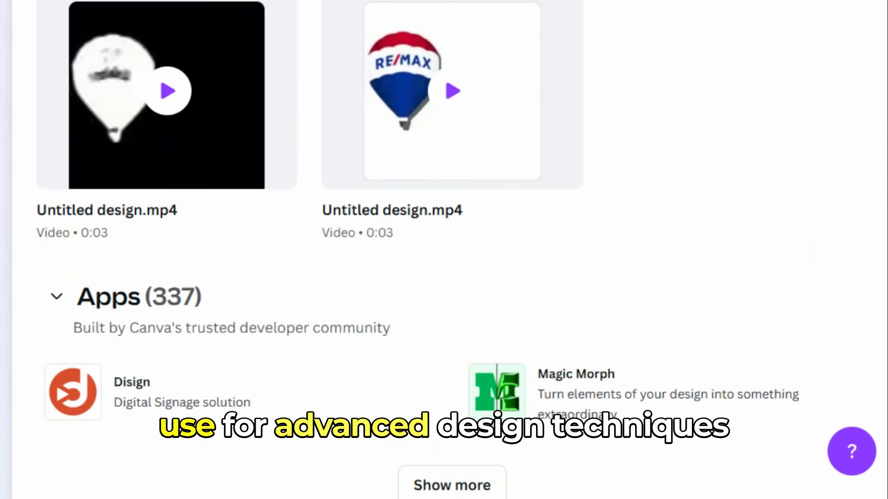
{"action": "scroll", "coordinate": [855, 446], "scroll_direction": "up", "scroll_amount": 10}
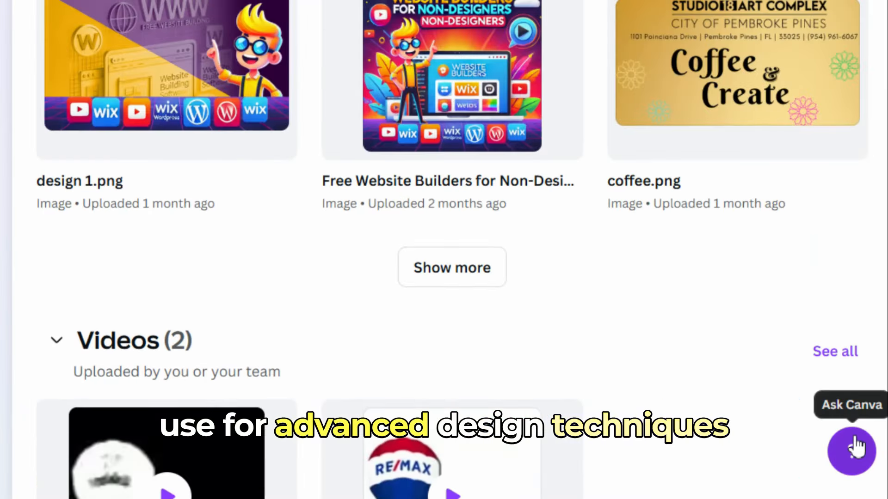
{"action": "scroll", "coordinate": [855, 446], "scroll_direction": "up", "scroll_amount": 12}
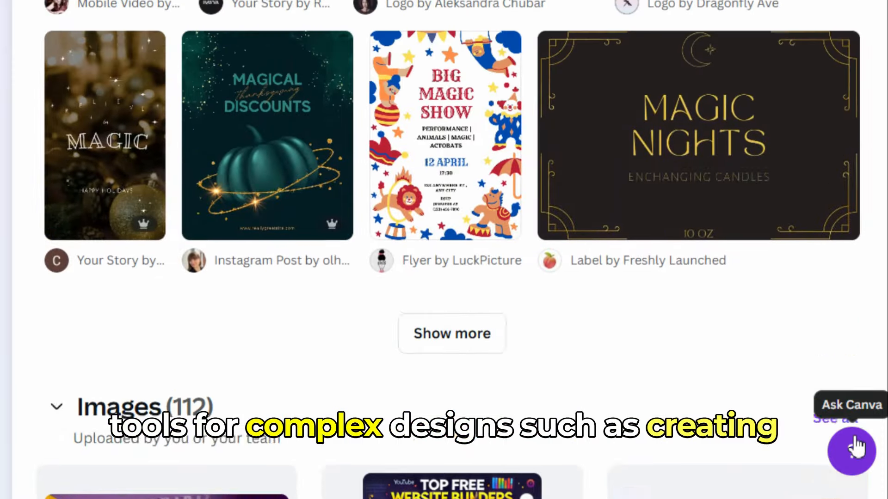
{"action": "scroll", "coordinate": [855, 446], "scroll_direction": "up", "scroll_amount": 12}
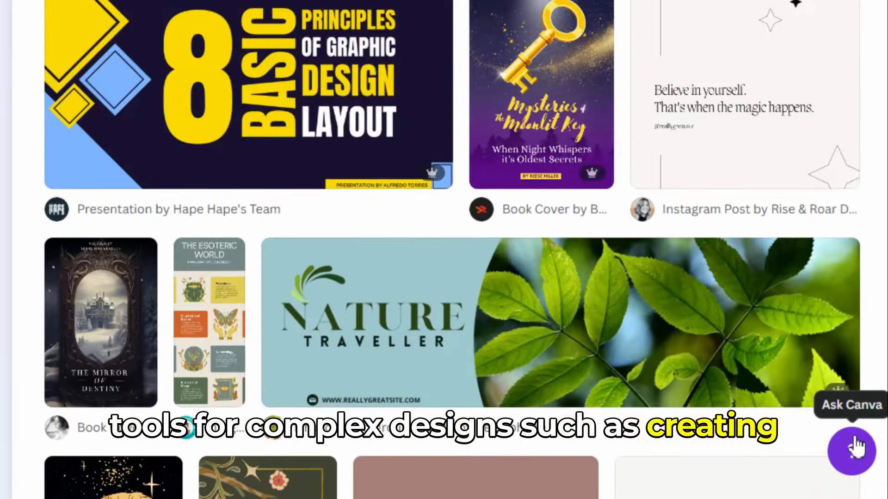
{"action": "scroll", "coordinate": [855, 446], "scroll_direction": "up", "scroll_amount": 10}
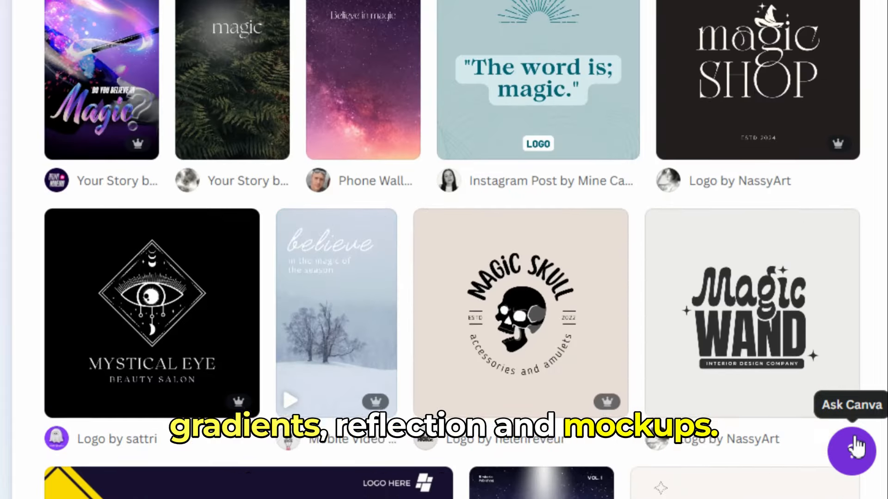
{"action": "scroll", "coordinate": [855, 446], "scroll_direction": "up", "scroll_amount": 10}
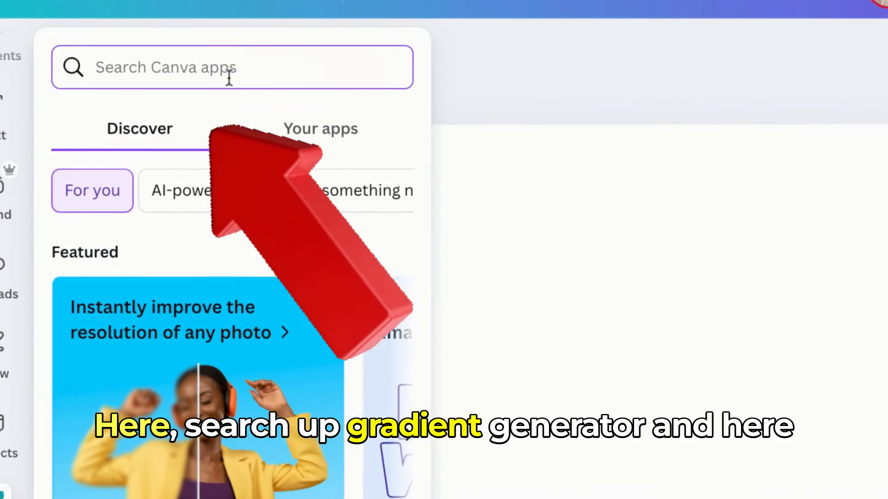
- Search the apps for Gradient Generator and open it for the YouTube banner design
{"action": "type", "text": "adu"}
{"action": "key", "text": "BackSpace"}
{"action": "type", "text": "ient"}
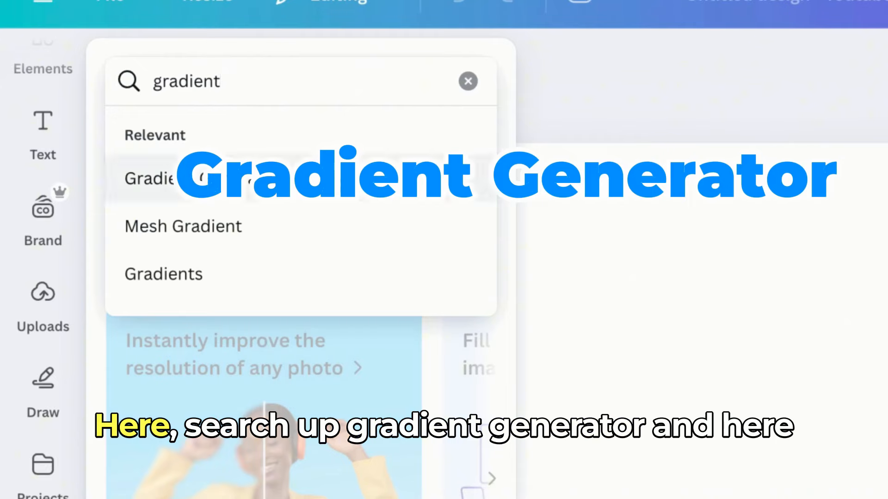
{"action": "left_click", "coordinate": [210, 183]}
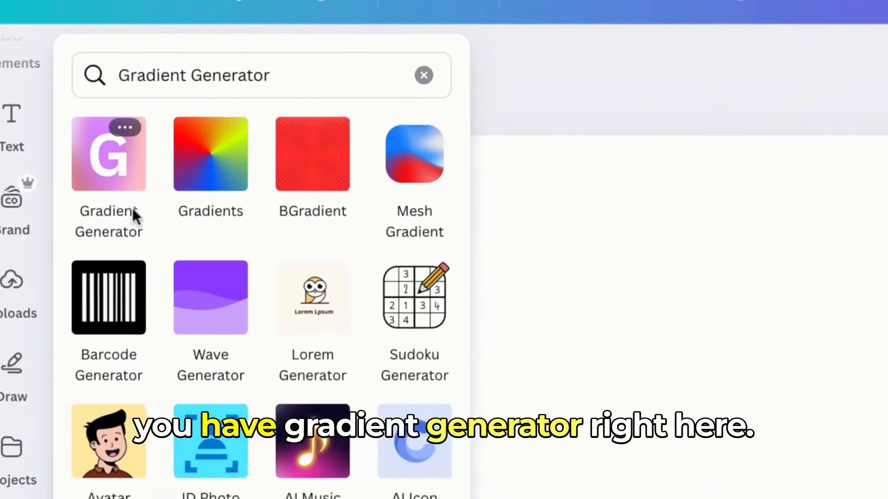
{"action": "left_click", "coordinate": [153, 221]}
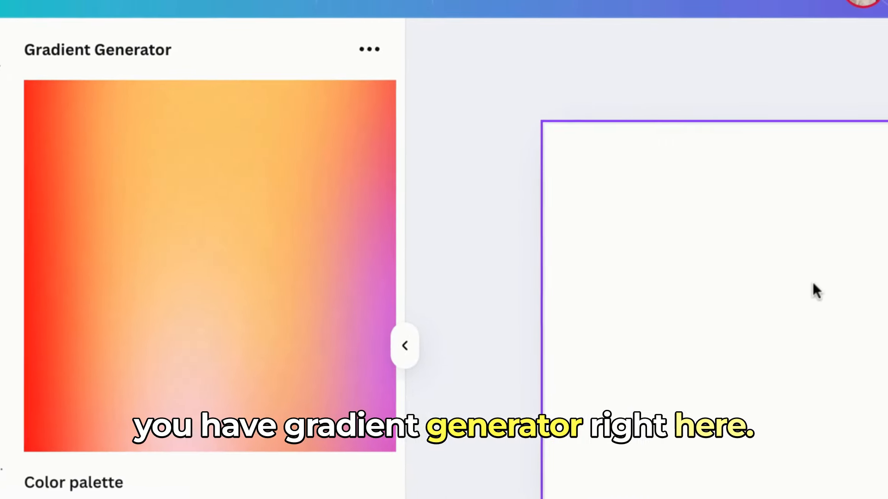
- Add the generated red, orange and purple gradient to the page and enlarge it to about the full page height
{"action": "scroll", "coordinate": [219, 470], "scroll_direction": "down", "scroll_amount": 3}
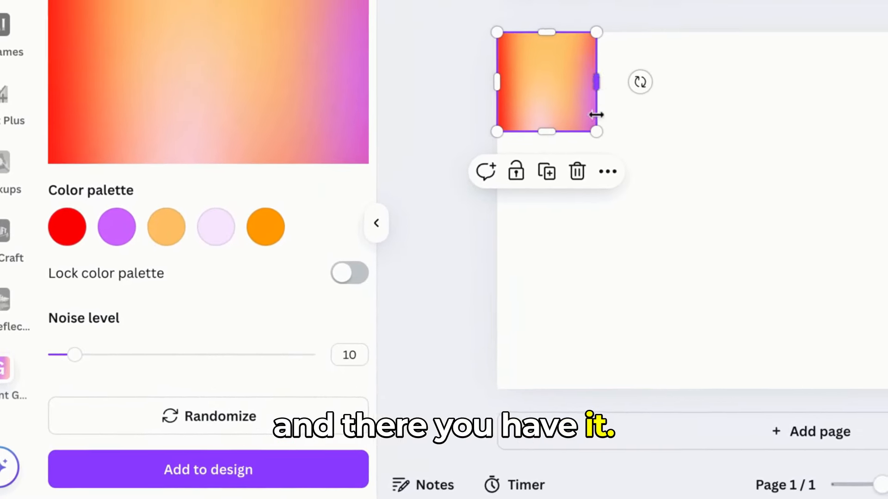
{"action": "left_click_drag", "start_coordinate": [597, 118], "coordinate": [838, 397]}
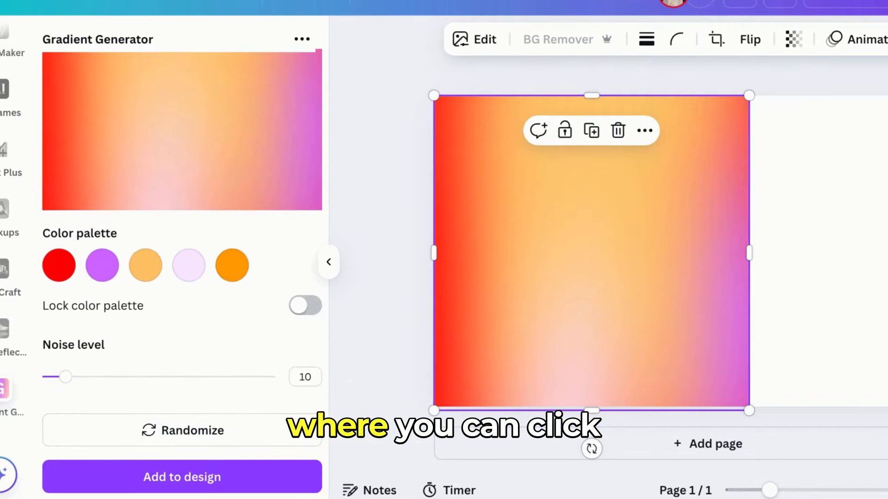
- Use the Mockups app to put the gradient on the mug on the wooden table, and enlarge the mockup on the page
{"action": "scroll", "coordinate": [5, 388], "scroll_direction": "down", "scroll_amount": 2}
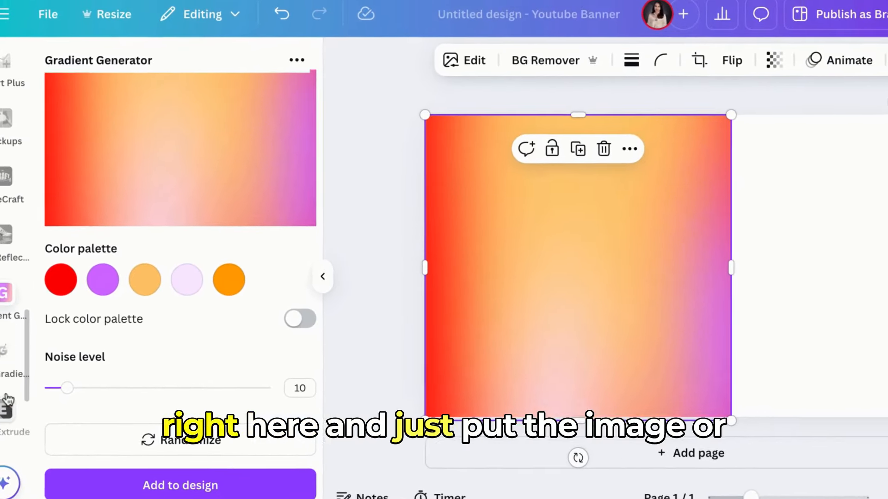
{"action": "scroll", "coordinate": [11, 403], "scroll_direction": "up", "scroll_amount": 3}
{"action": "left_click", "coordinate": [9, 277]}
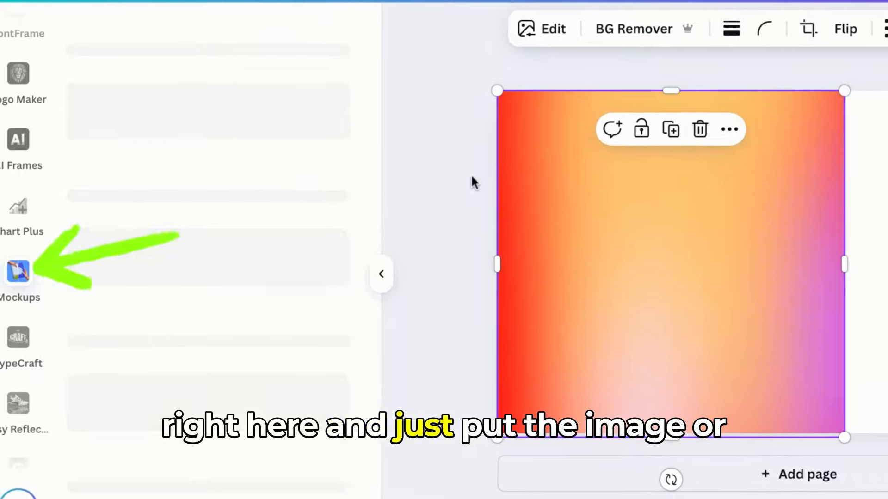
{"action": "left_click", "coordinate": [210, 231]}
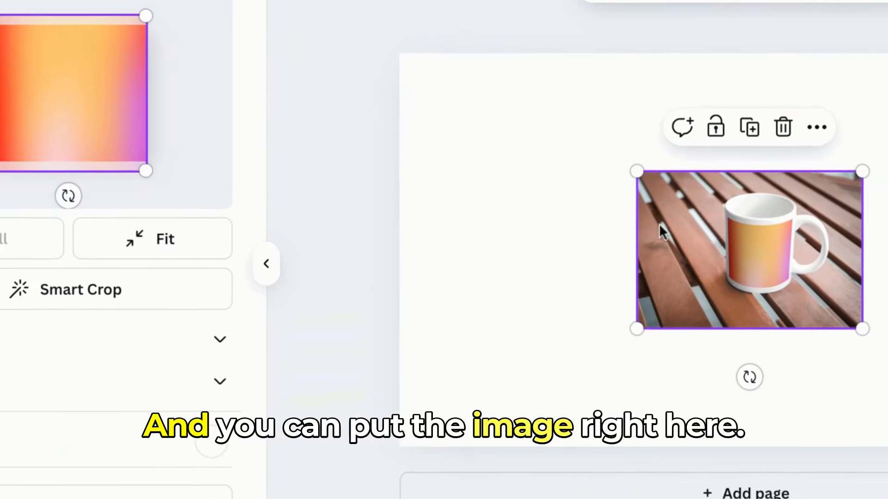
{"action": "left_click_drag", "start_coordinate": [618, 173], "coordinate": [498, 100]}
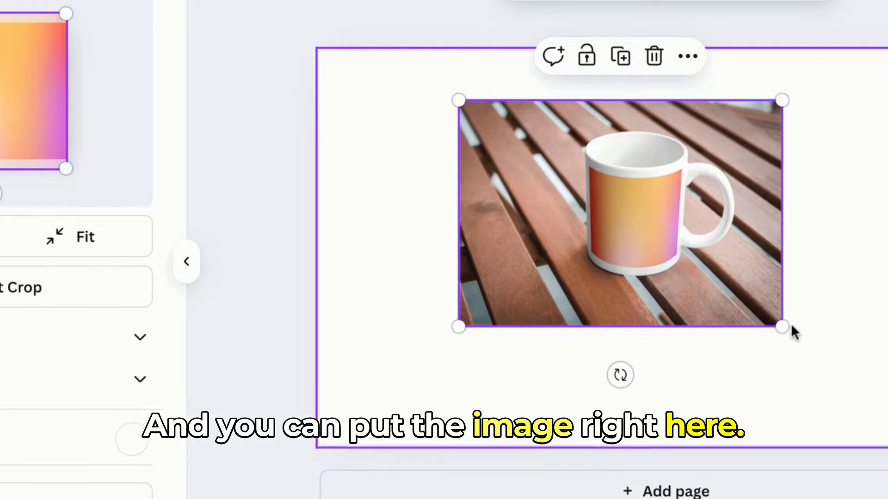
{"action": "left_click_drag", "start_coordinate": [785, 329], "coordinate": [839, 356]}
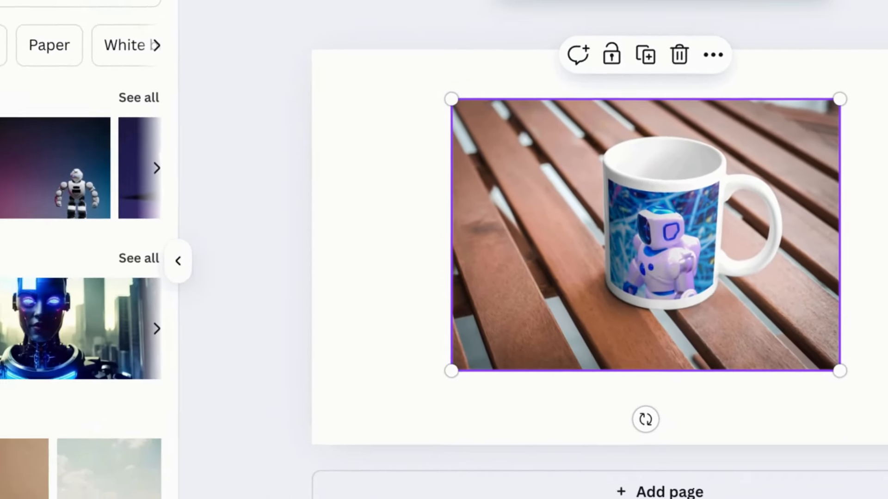
- Create a reflection of the mug mockup with Easy Reflections, positioned below with offset 50 and opacity 50, and add it to the design
{"action": "left_click", "coordinate": [12, 307]}
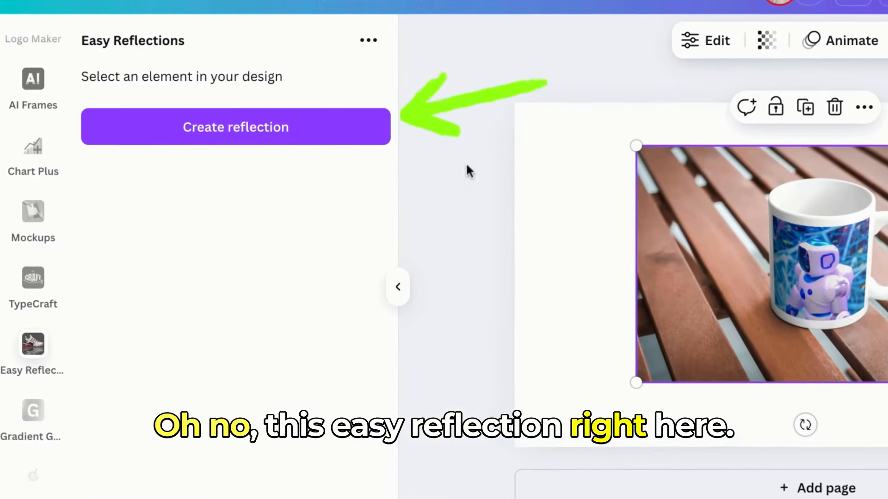
{"action": "left_click", "coordinate": [359, 132]}
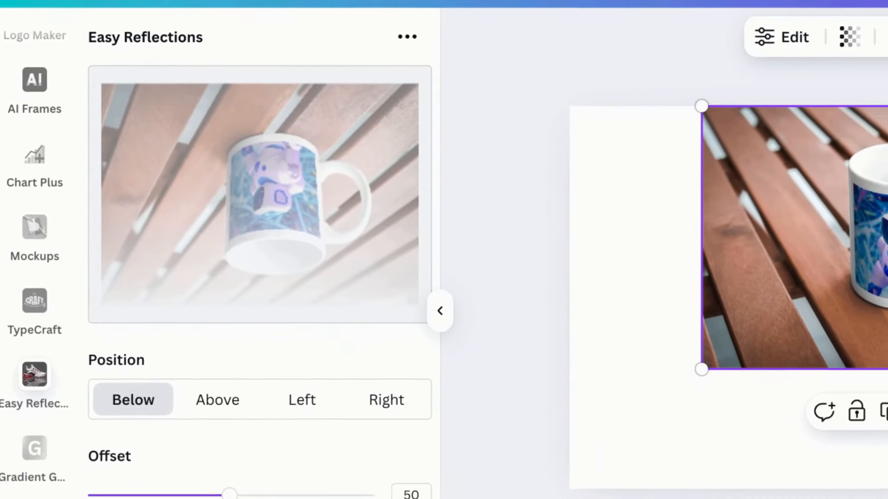
{"action": "scroll", "coordinate": [373, 421], "scroll_direction": "down", "scroll_amount": 3}
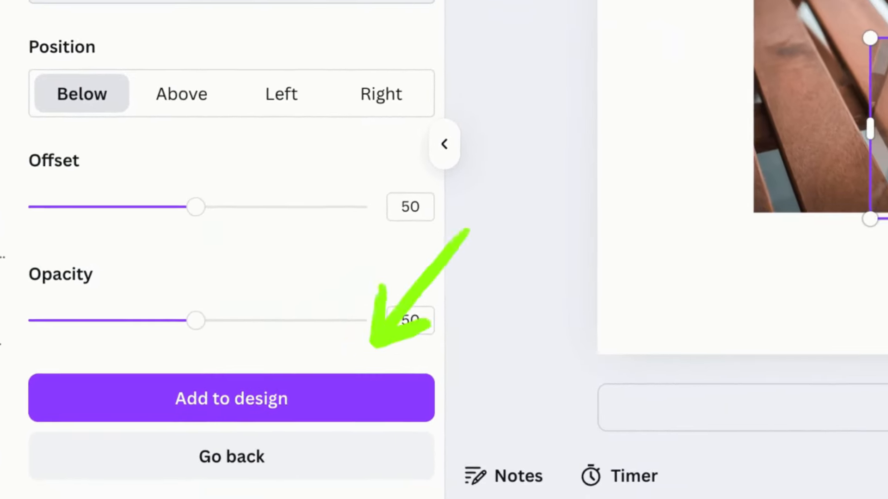
{"action": "left_click", "coordinate": [355, 387]}
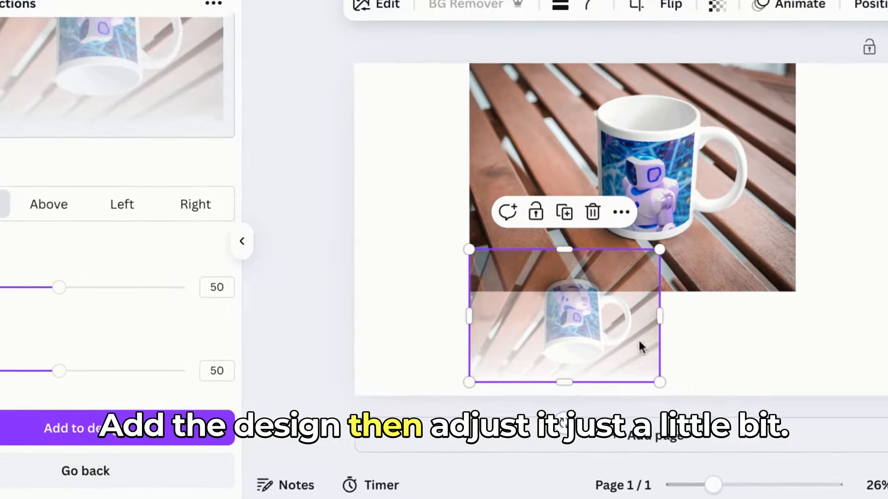
- Resize the reflection to the mug mockup's width and align it directly beneath the mockup
{"action": "left_click_drag", "start_coordinate": [720, 305], "coordinate": [824, 306]}
{"action": "left_click_drag", "start_coordinate": [732, 330], "coordinate": [749, 324]}
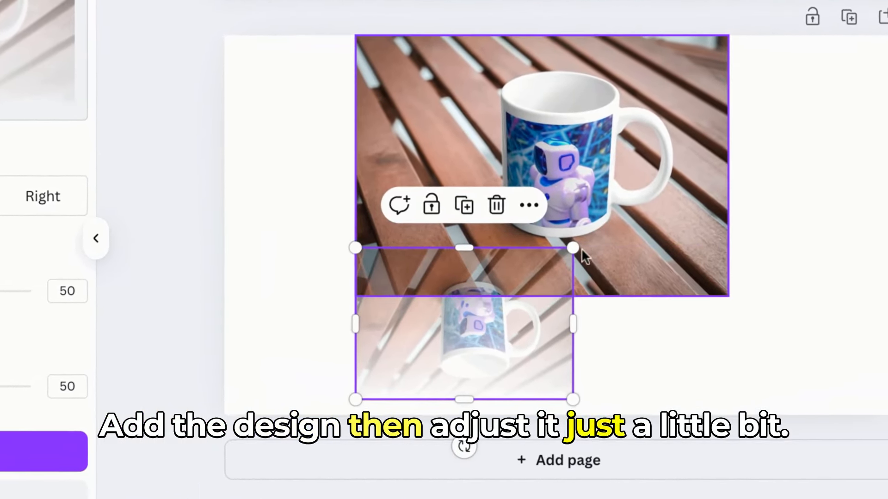
{"action": "left_click_drag", "start_coordinate": [574, 248], "coordinate": [786, 191]}
{"action": "left_click_drag", "start_coordinate": [516, 233], "coordinate": [478, 385]}
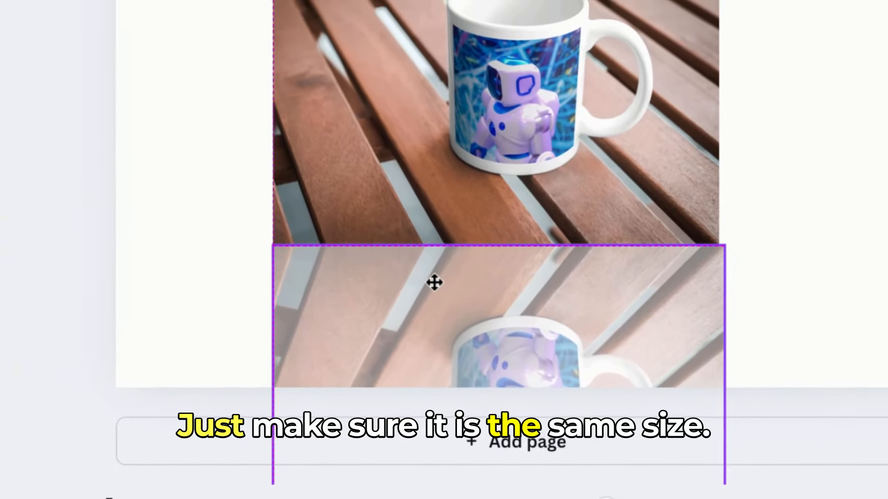
{"action": "left_click_drag", "start_coordinate": [723, 255], "coordinate": [718, 258]}
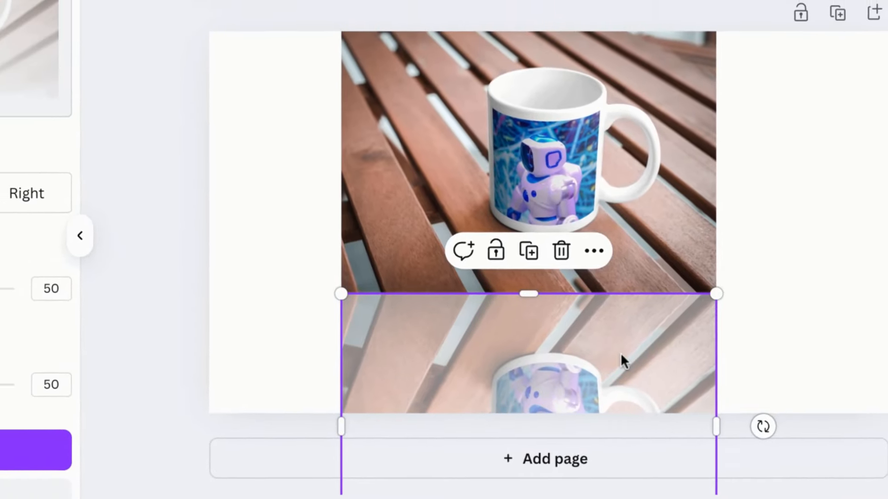
{"action": "left_click", "coordinate": [735, 286]}
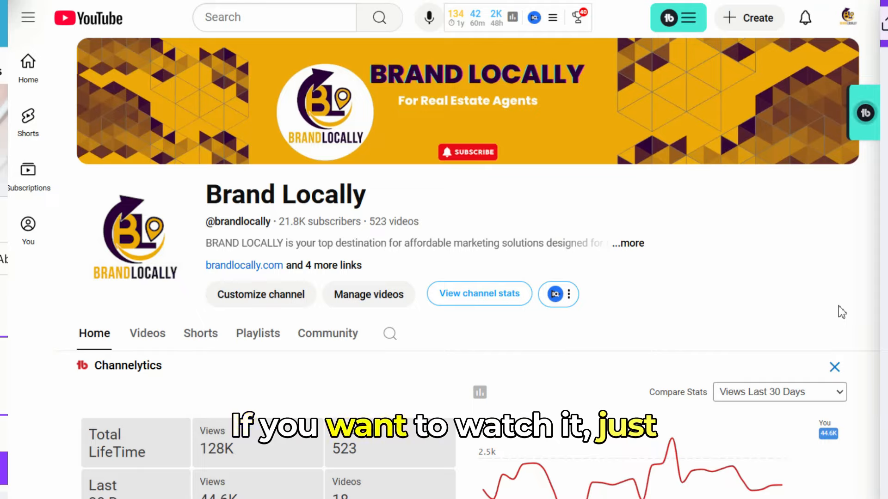
{"action": "scroll", "coordinate": [842, 313], "scroll_direction": "down", "scroll_amount": 10}
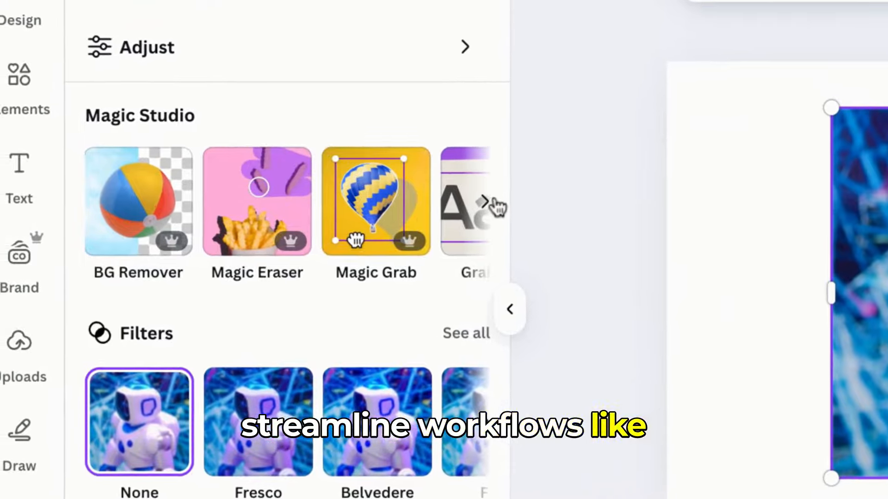
- Remove the background from the robot image using Magic Studio, and reposition and enlarge the cutout on the page
{"action": "left_click", "coordinate": [493, 201]}
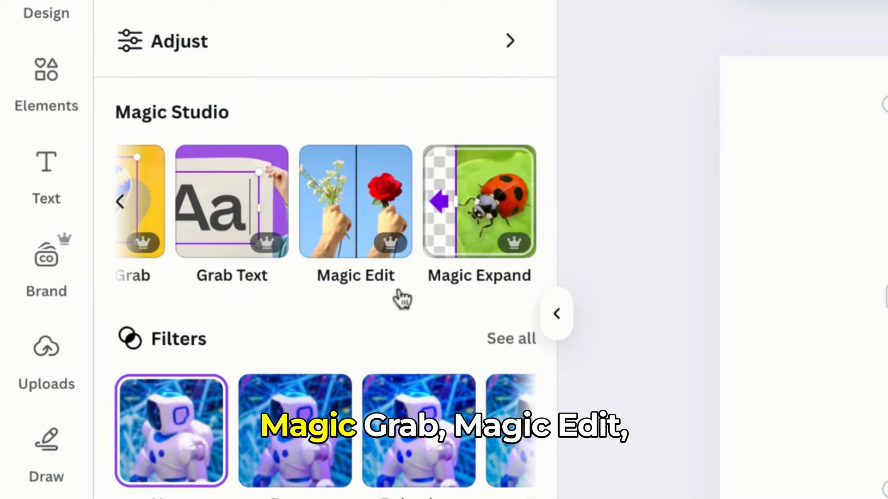
{"action": "scroll", "coordinate": [322, 387], "scroll_direction": "down", "scroll_amount": 1}
{"action": "scroll", "coordinate": [293, 174], "scroll_direction": "left", "scroll_amount": 5}
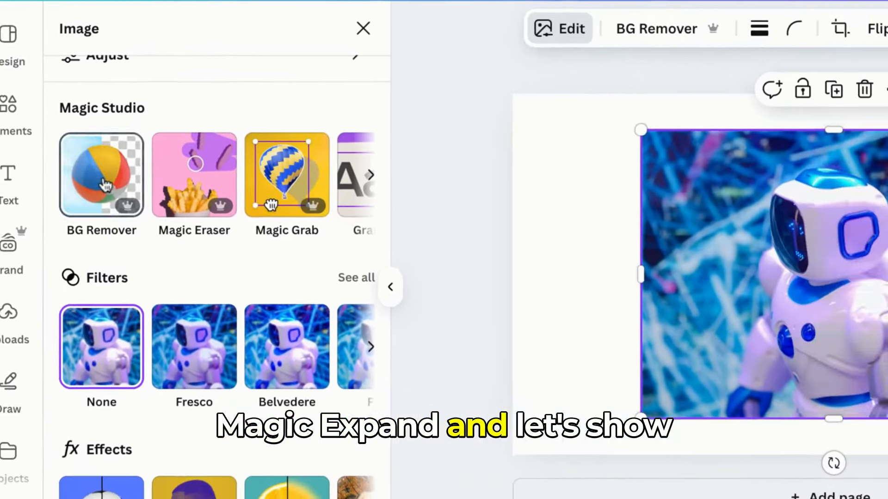
{"action": "left_click", "coordinate": [125, 179]}
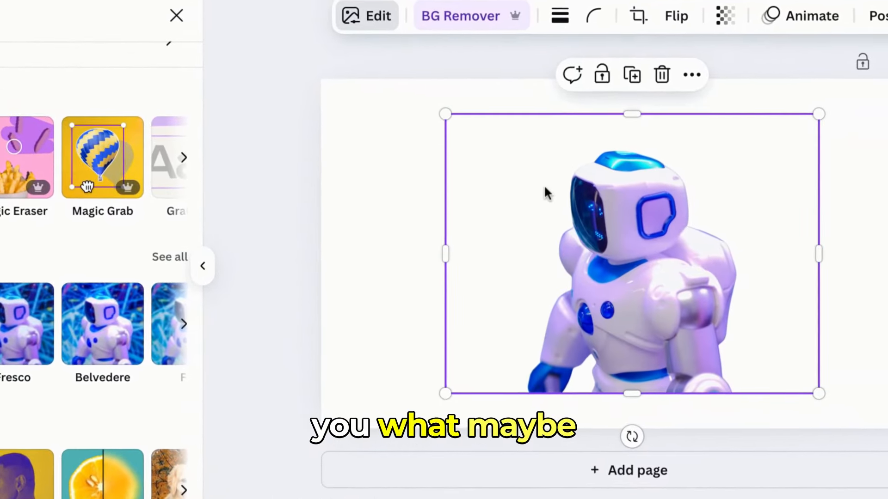
{"action": "left_click_drag", "start_coordinate": [673, 255], "coordinate": [634, 277]}
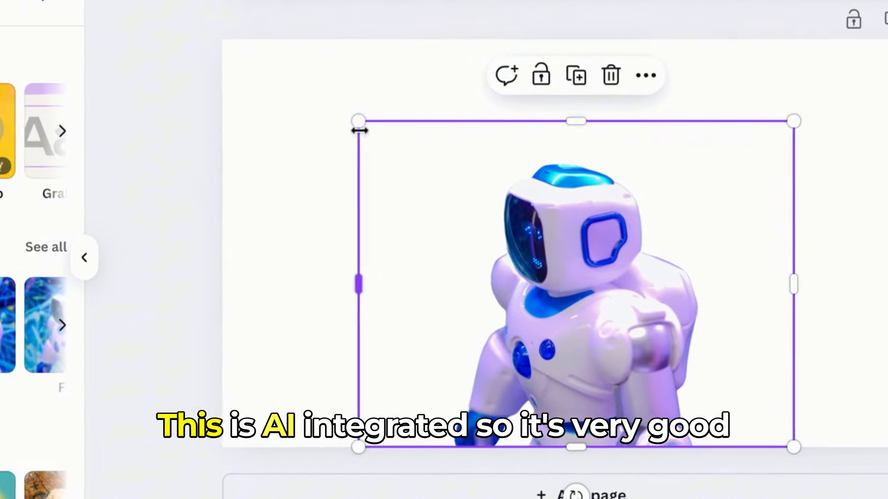
{"action": "left_click_drag", "start_coordinate": [360, 131], "coordinate": [289, 98]}
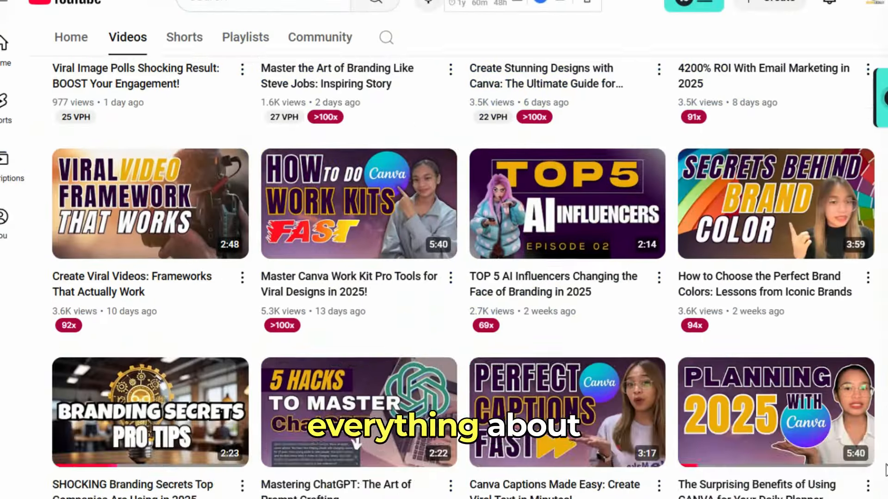
{"action": "scroll", "coordinate": [717, 268], "scroll_direction": "down", "scroll_amount": 1}
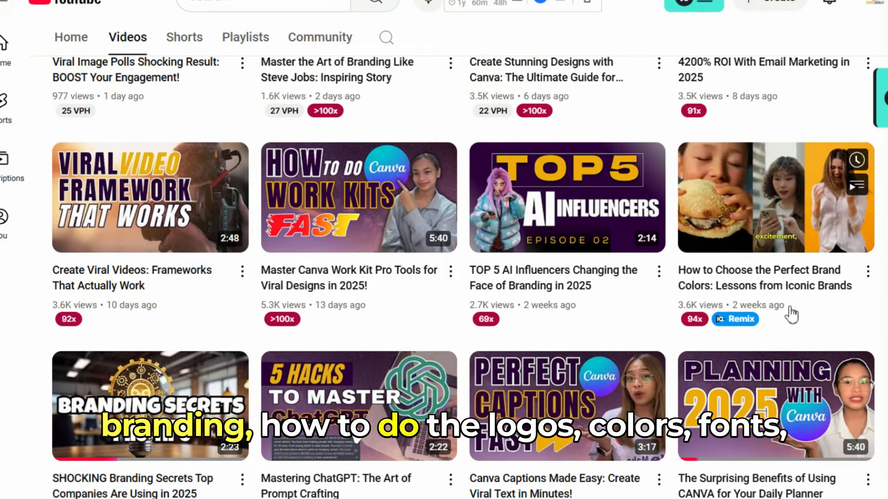
{"action": "scroll", "coordinate": [792, 314], "scroll_direction": "down", "scroll_amount": 5}
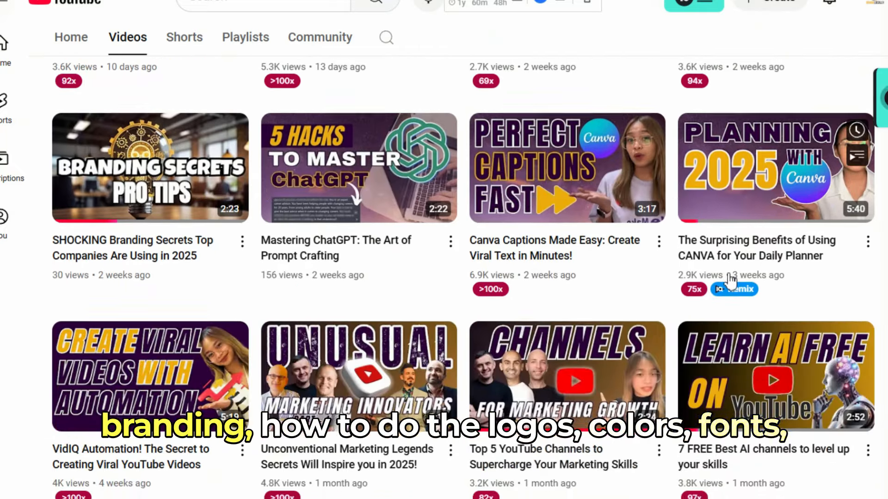
{"action": "scroll", "coordinate": [726, 279], "scroll_direction": "down", "scroll_amount": 6}
{"action": "scroll", "coordinate": [730, 280], "scroll_direction": "down", "scroll_amount": 7}
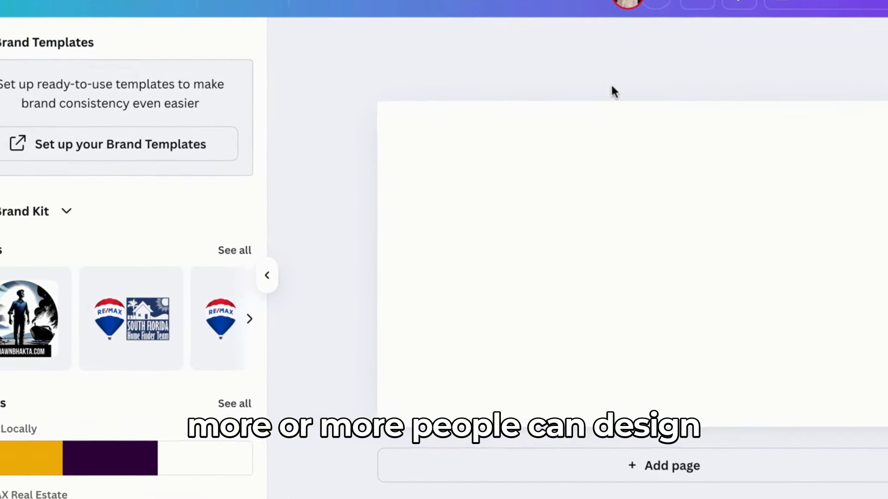
- Add Brand Locally as a recipient in the banner design's access settings for sharing
{"action": "left_click", "coordinate": [618, 9]}
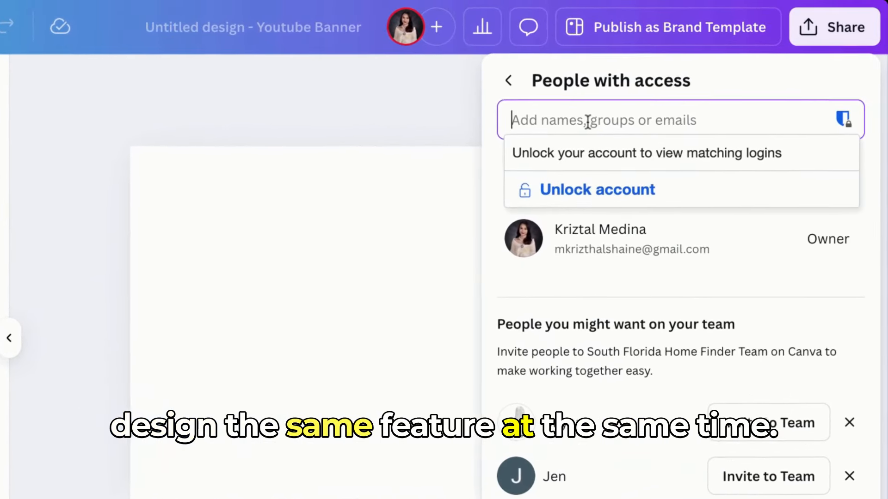
{"action": "left_click", "coordinate": [585, 119]}
{"action": "left_click", "coordinate": [606, 303]}
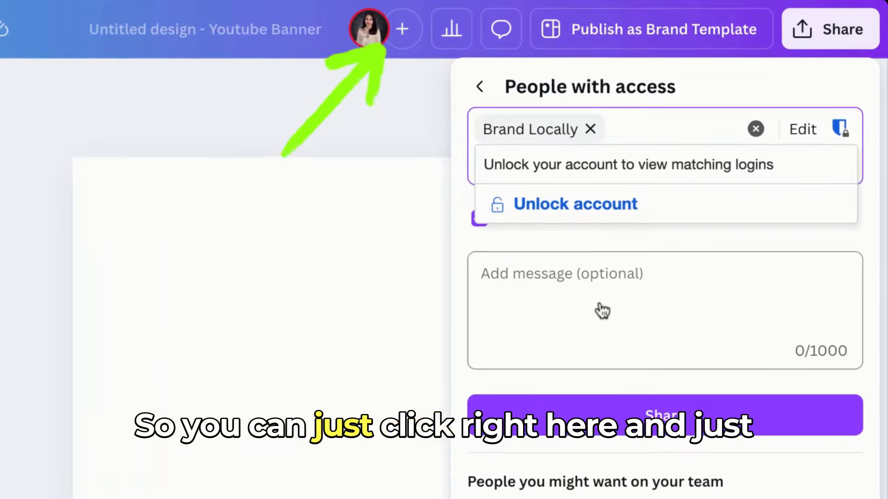